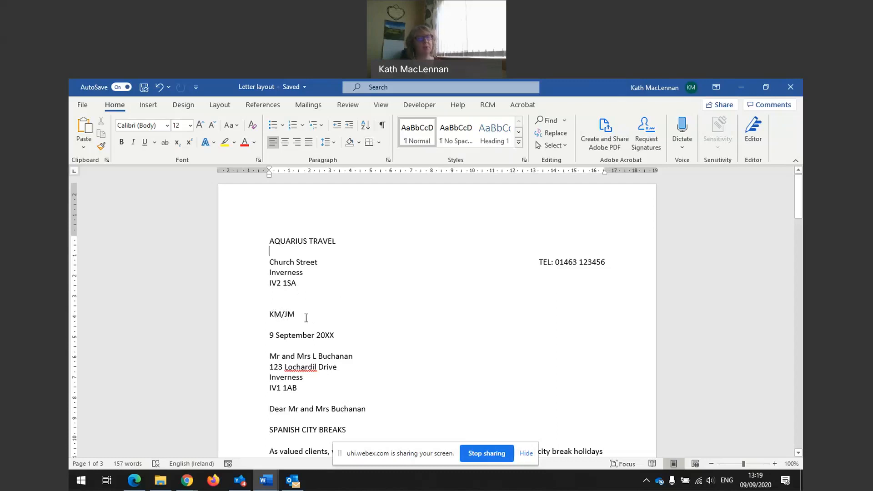
Remove the line breaks between the reference initials and the date, and restore them with one blank line between the two.
{"action": "scroll", "coordinate": [307, 318], "scroll_direction": "down", "scroll_amount": 8}
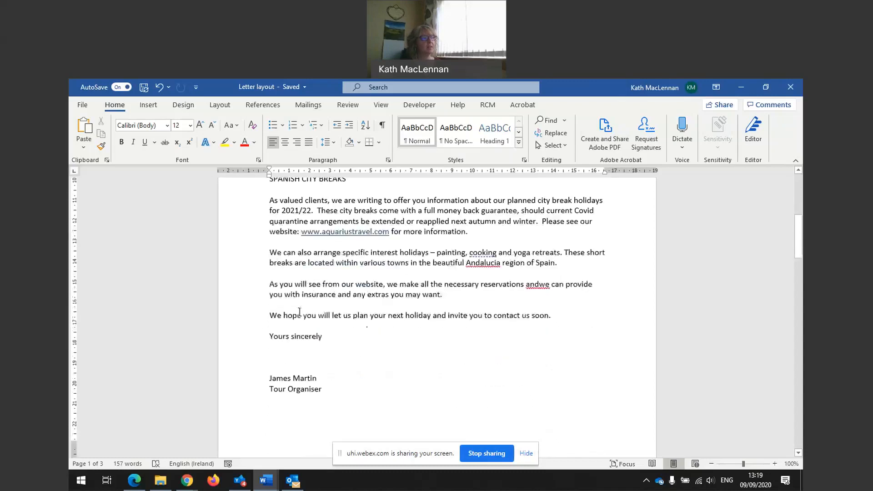
{"action": "scroll", "coordinate": [326, 369], "scroll_direction": "up", "scroll_amount": 9}
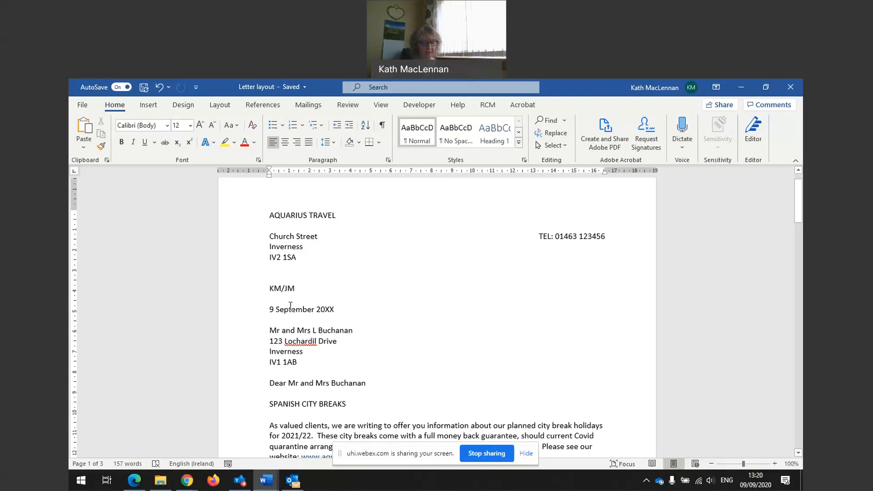
{"action": "key", "text": "Delete"}
{"action": "key", "text": "Delete"}
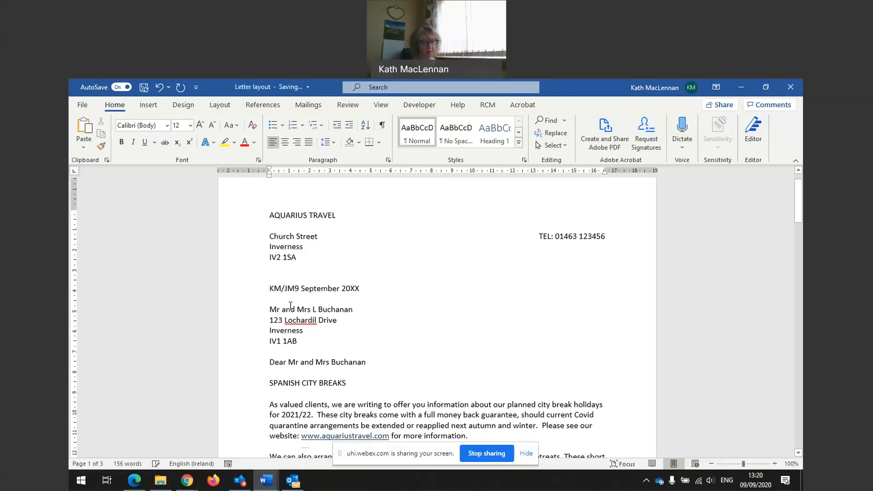
{"action": "key", "text": "Return"}
{"action": "key", "text": "Return"}
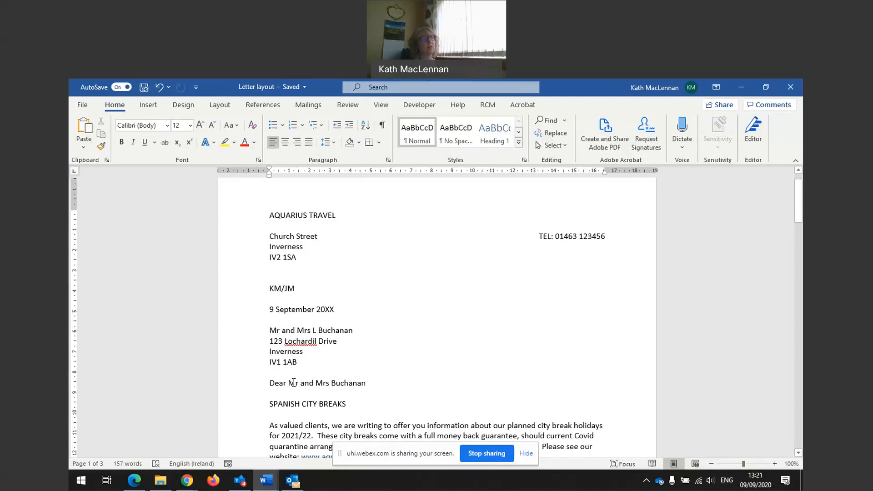
Insert the missing space in "andwe" in the third body paragraph so it reads "and we".
{"action": "left_click", "coordinate": [368, 384]}
{"action": "left_click", "coordinate": [273, 413]}
{"action": "scroll", "coordinate": [273, 413], "scroll_direction": "down", "scroll_amount": 2}
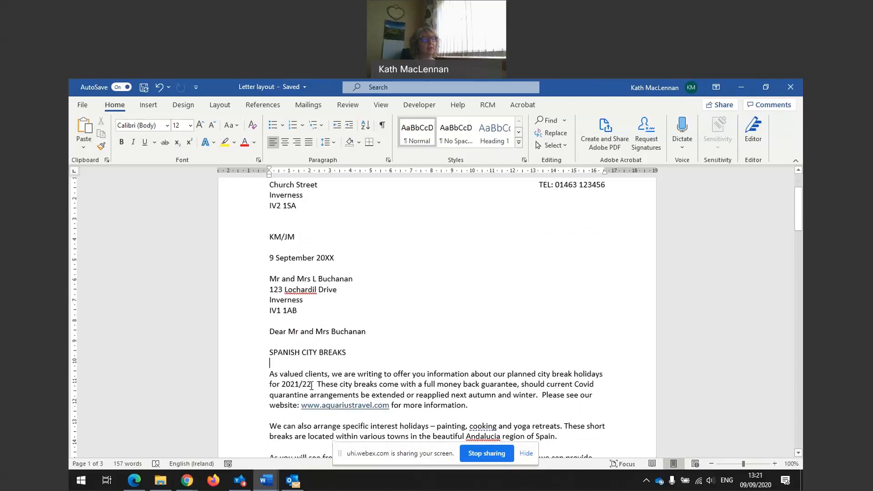
{"action": "scroll", "coordinate": [339, 382], "scroll_direction": "down", "scroll_amount": 1}
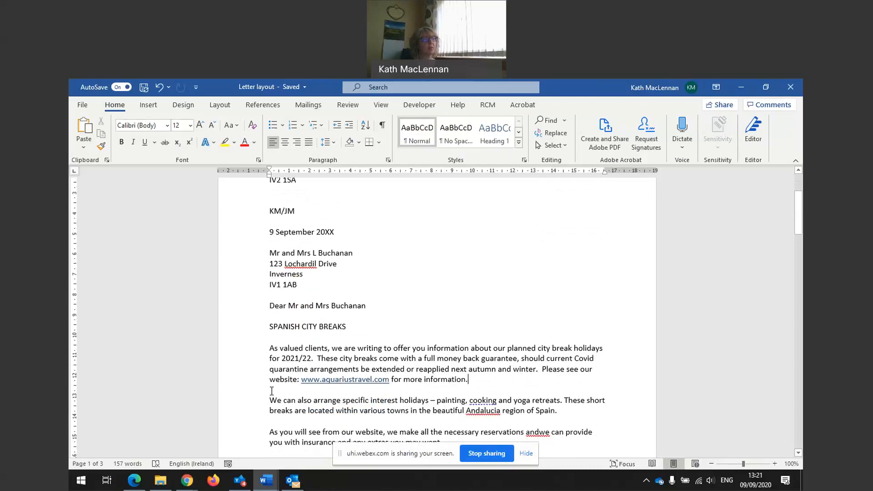
{"action": "scroll", "coordinate": [272, 391], "scroll_direction": "down", "scroll_amount": 2}
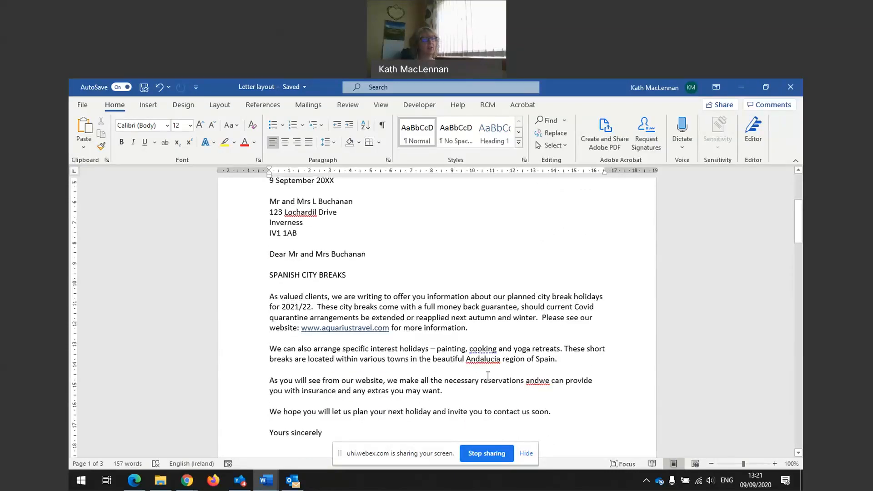
{"action": "left_click", "coordinate": [541, 380]}
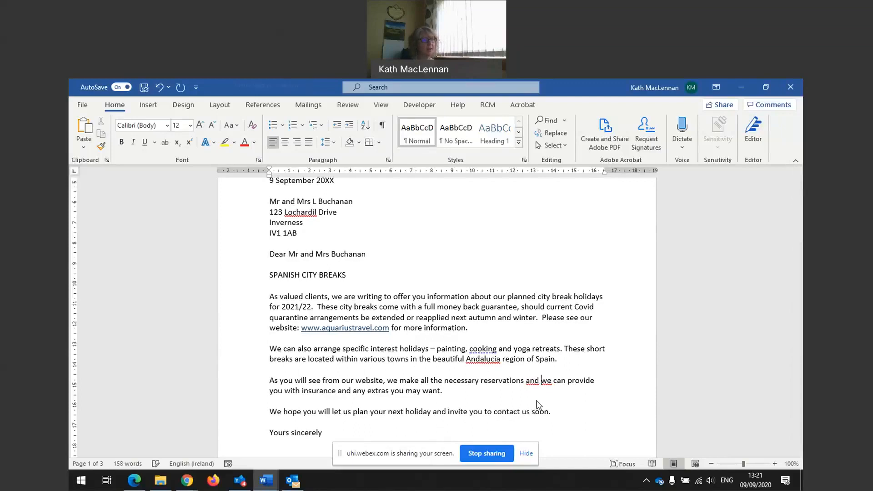
Replace the spacing between "Yours sincerely" and the signatory's name with four blank lines for the signature.
{"action": "scroll", "coordinate": [562, 386], "scroll_direction": "down", "scroll_amount": 1}
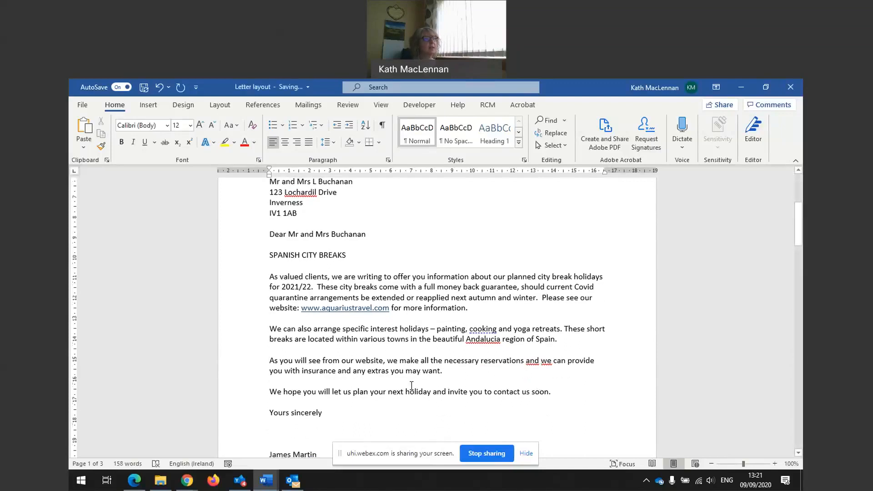
{"action": "left_click", "coordinate": [557, 385]}
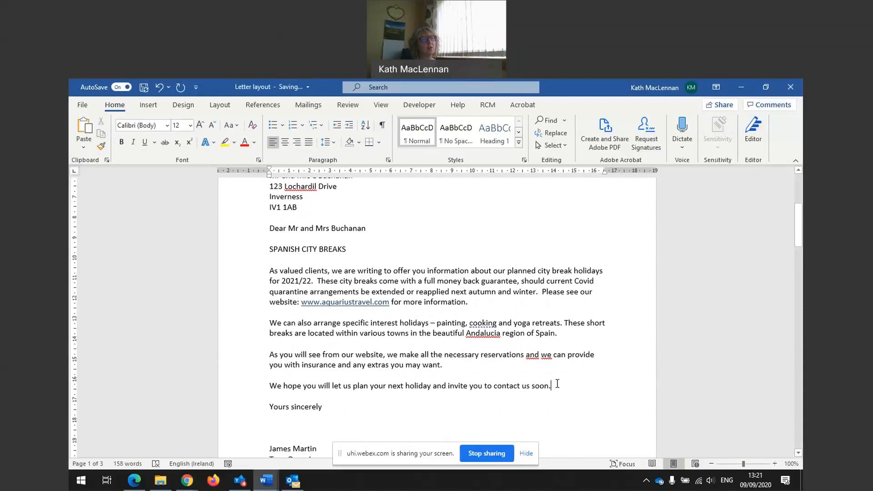
{"action": "left_click", "coordinate": [272, 394]}
{"action": "left_click", "coordinate": [327, 406]}
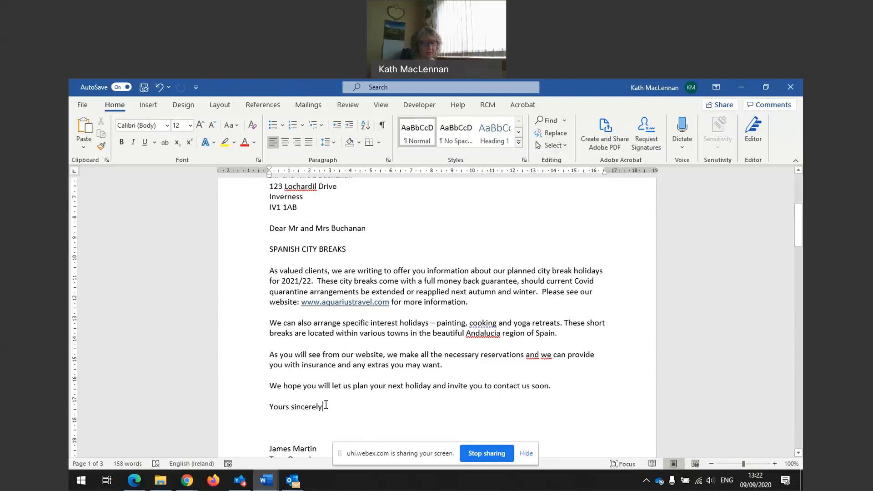
{"action": "key", "text": "Delete"}
{"action": "key", "text": "Delete"}
{"action": "key", "text": "Delete"}
{"action": "key", "text": "Delete"}
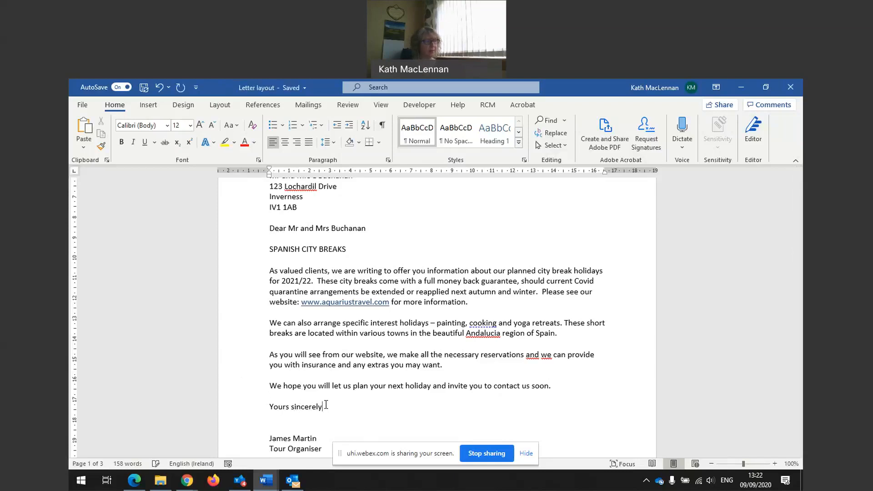
{"action": "key", "text": "Return"}
{"action": "key", "text": "Return"}
{"action": "key", "text": "Return"}
{"action": "key", "text": "Return"}
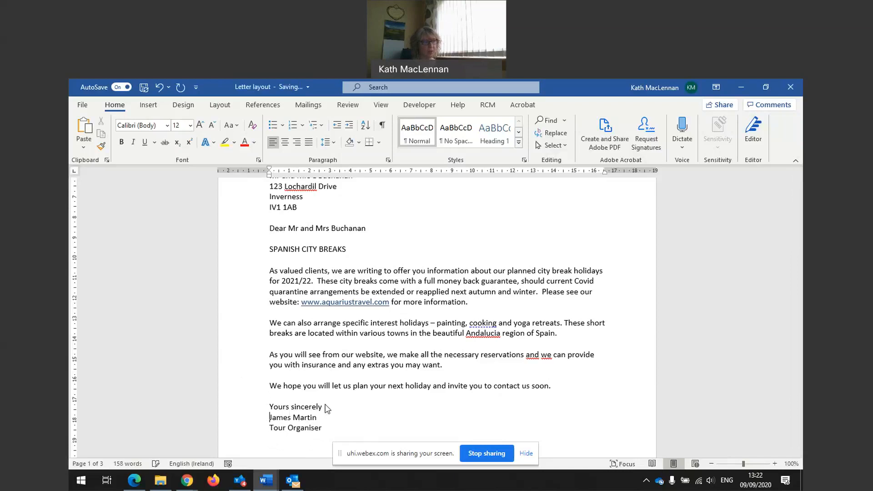
{"action": "key", "text": "Return"}
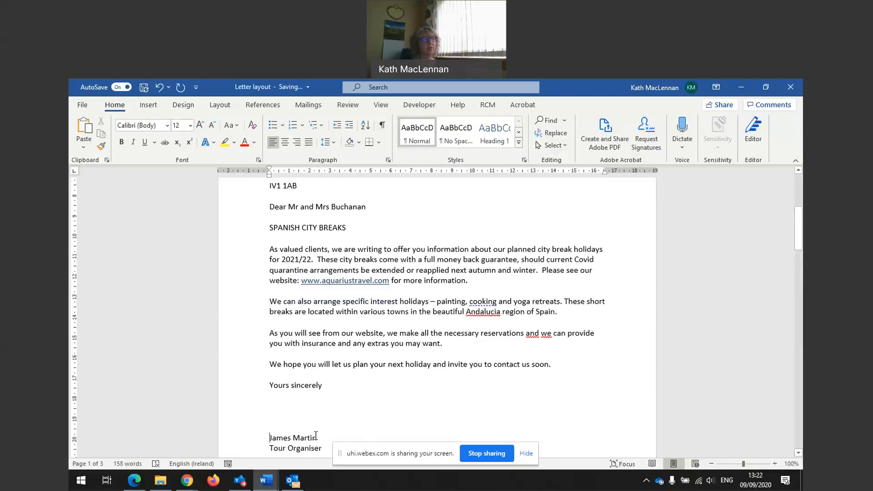
Retype the job title below the signatory's name in capitals as "TOUR ORGANISER".
{"action": "scroll", "coordinate": [268, 438], "scroll_direction": "down", "scroll_amount": 1}
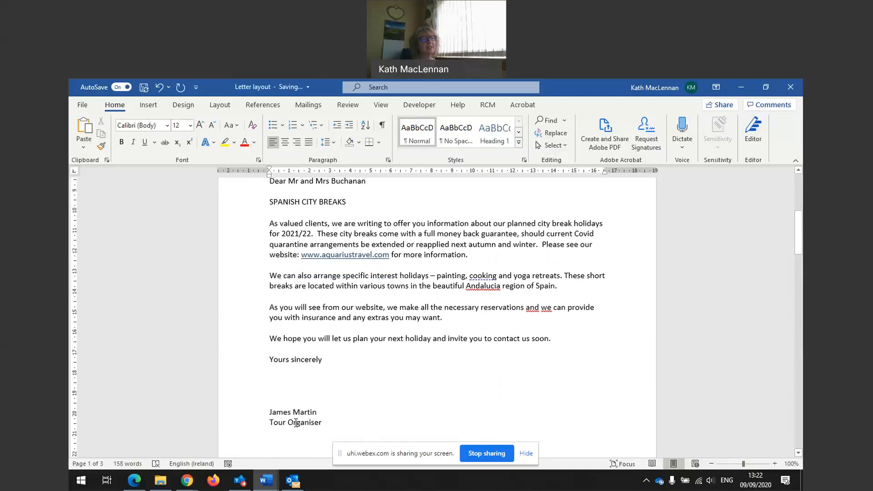
{"action": "left_click_drag", "start_coordinate": [271, 423], "coordinate": [325, 423]}
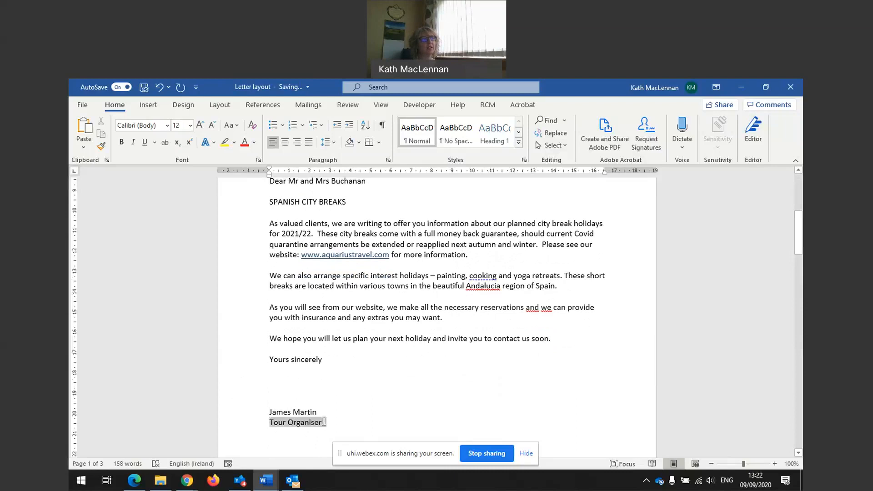
{"action": "left_click", "coordinate": [272, 203]}
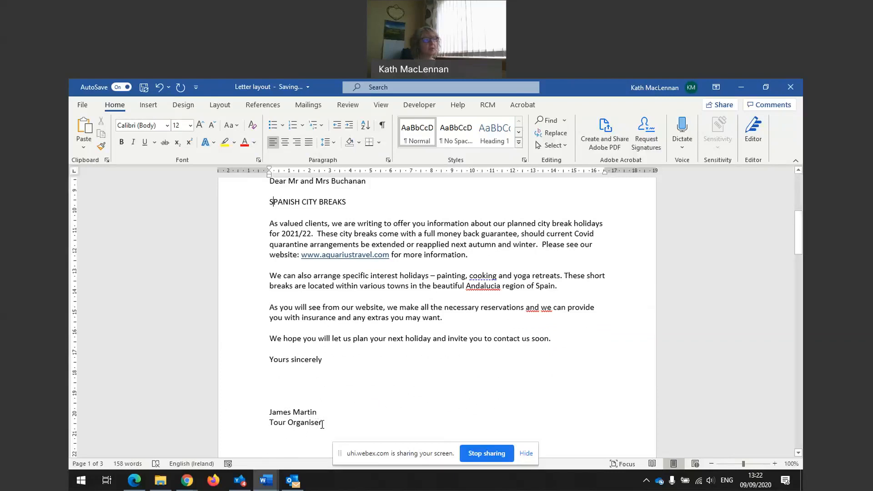
{"action": "key", "text": "BackSpace"}
{"action": "key", "text": "BackSpace"}
{"action": "key", "text": "BackSpace"}
{"action": "key", "text": "BackSpace"}
{"action": "key", "text": "BackSpace"}
{"action": "key", "text": "BackSpace"}
{"action": "key", "text": "BackSpace"}
{"action": "key", "text": "BackSpace"}
{"action": "key", "text": "BackSpace"}
{"action": "key", "text": "BackSpace"}
{"action": "key", "text": "BackSpace"}
{"action": "key", "text": "BackSpace"}
{"action": "key", "text": "BackSpace"}
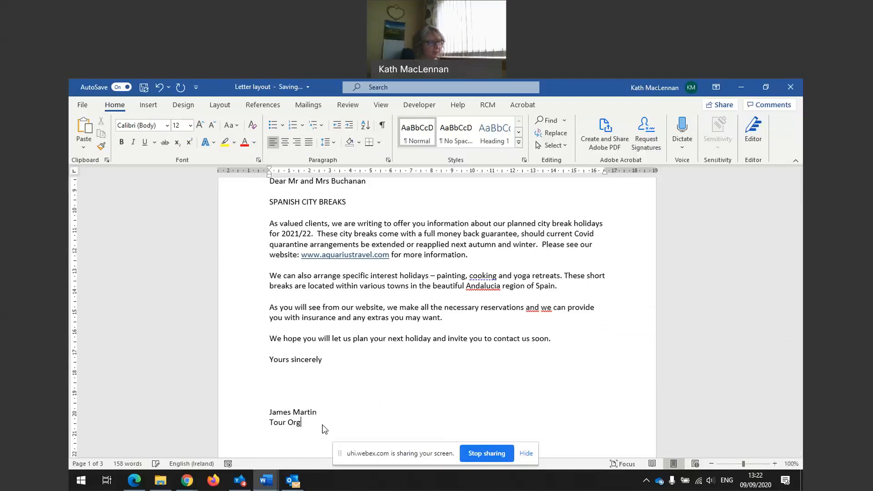
{"action": "type", "text": "OU"}
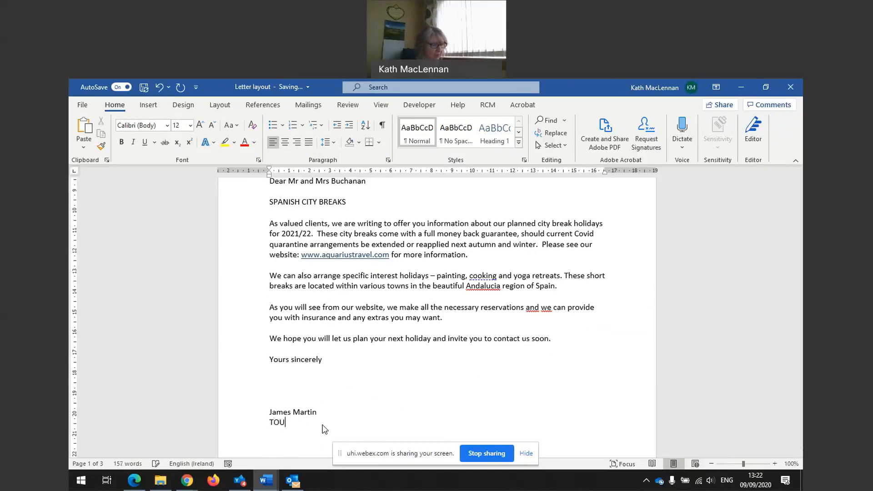
{"action": "type", "text": "R ORGANISER"}
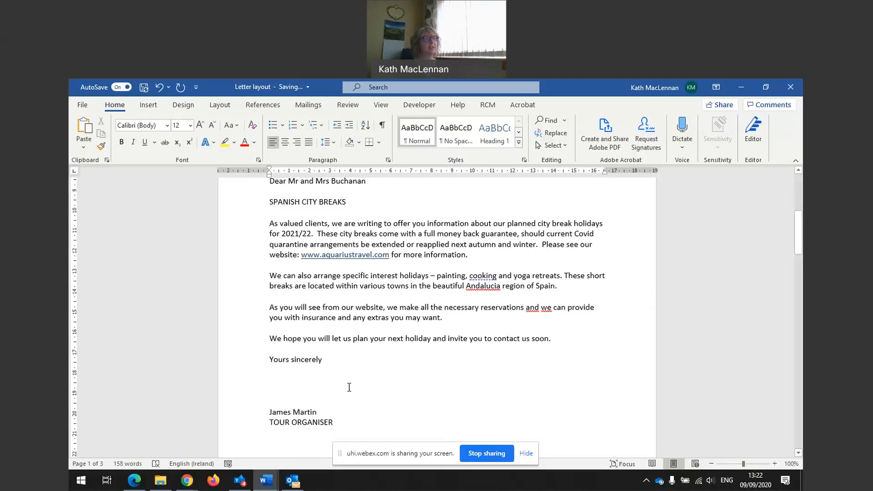
Format the "AQUARIUS TRAVEL" heading in Aharoni at size 20 and add an extra blank line between it and the sender's address.
{"action": "scroll", "coordinate": [427, 355], "scroll_direction": "up", "scroll_amount": 3}
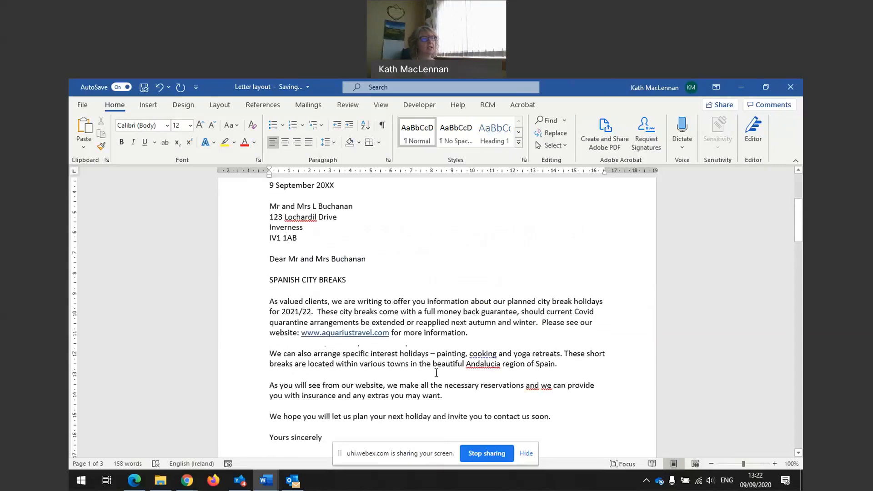
{"action": "scroll", "coordinate": [419, 376], "scroll_direction": "up", "scroll_amount": 4}
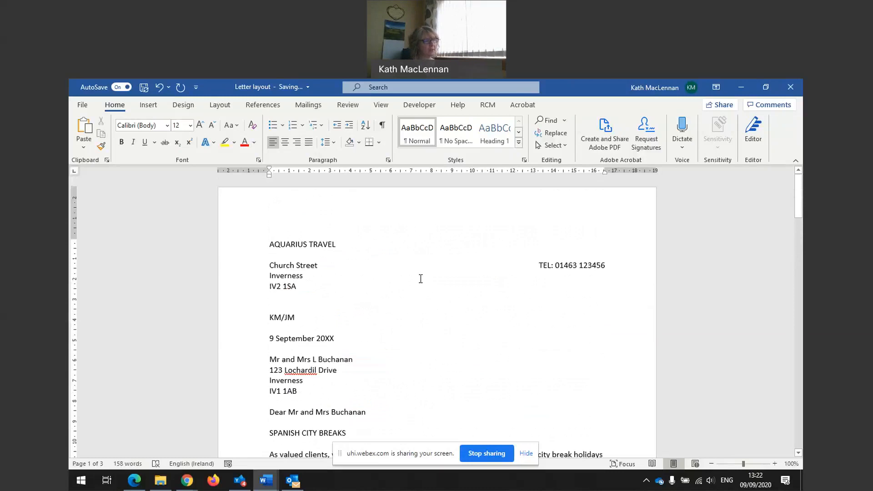
{"action": "left_click_drag", "start_coordinate": [270, 245], "coordinate": [336, 244]}
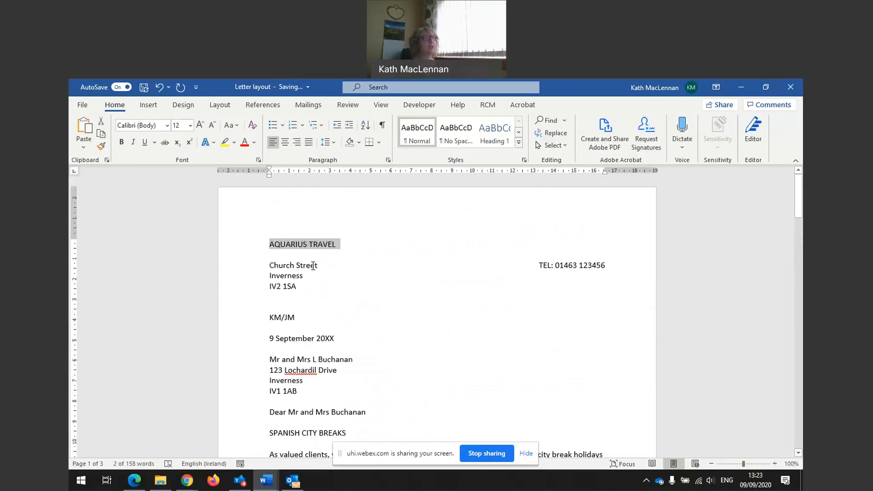
{"action": "left_click", "coordinate": [191, 126]}
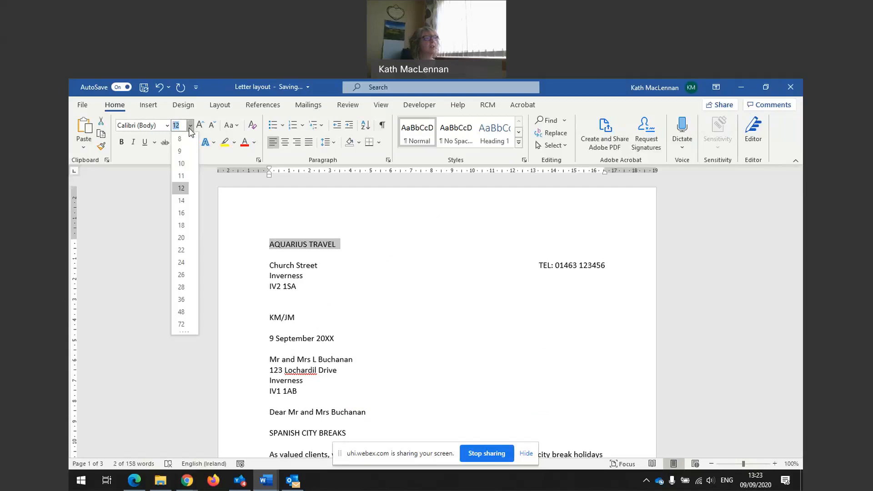
{"action": "left_click", "coordinate": [180, 237]}
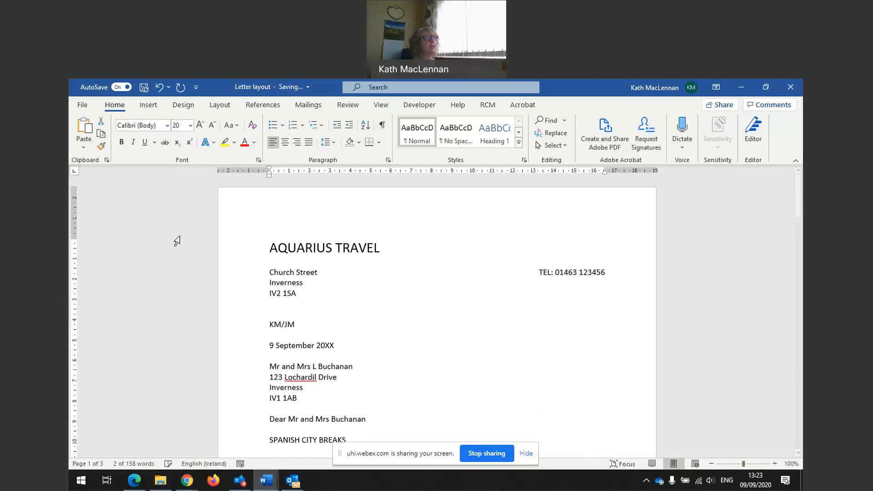
{"action": "left_click", "coordinate": [167, 126]}
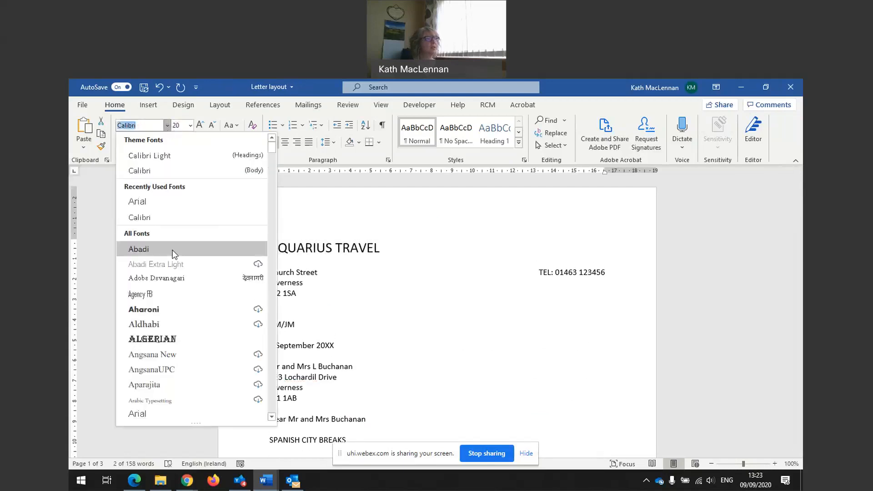
{"action": "left_click", "coordinate": [165, 310]}
{"action": "left_click", "coordinate": [319, 275]}
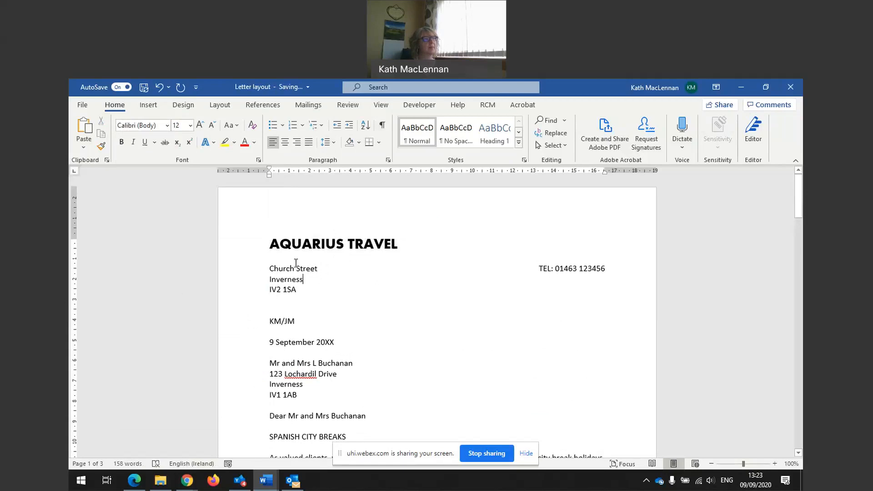
{"action": "left_click", "coordinate": [270, 268]}
{"action": "key", "text": "Return"}
Search the stock images for TRAVEL and insert the picture of the colourful hillside town after the "AQUARIUS TRAVEL" heading.
{"action": "left_click", "coordinate": [460, 242]}
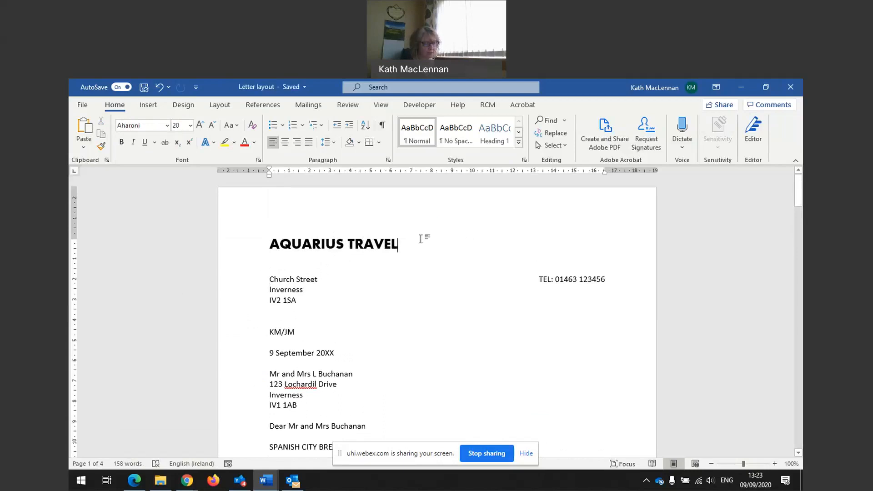
{"action": "left_click", "coordinate": [148, 105]}
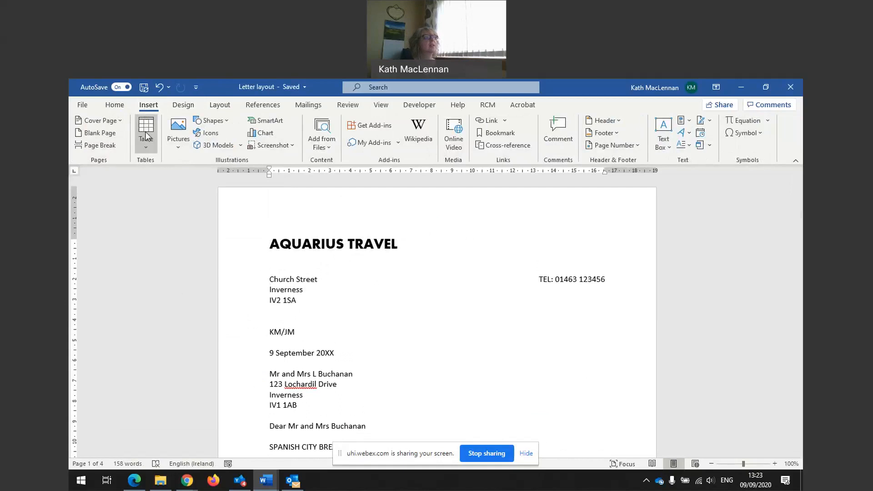
{"action": "left_click", "coordinate": [177, 147]}
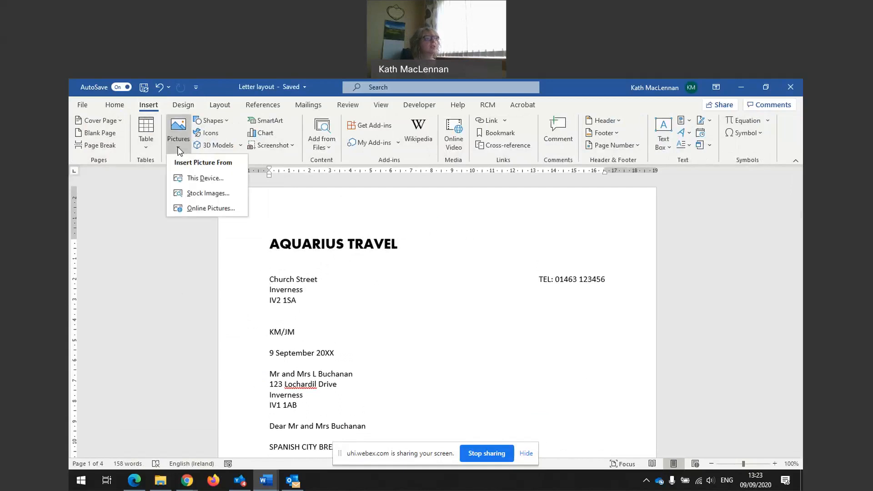
{"action": "left_click", "coordinate": [195, 195]}
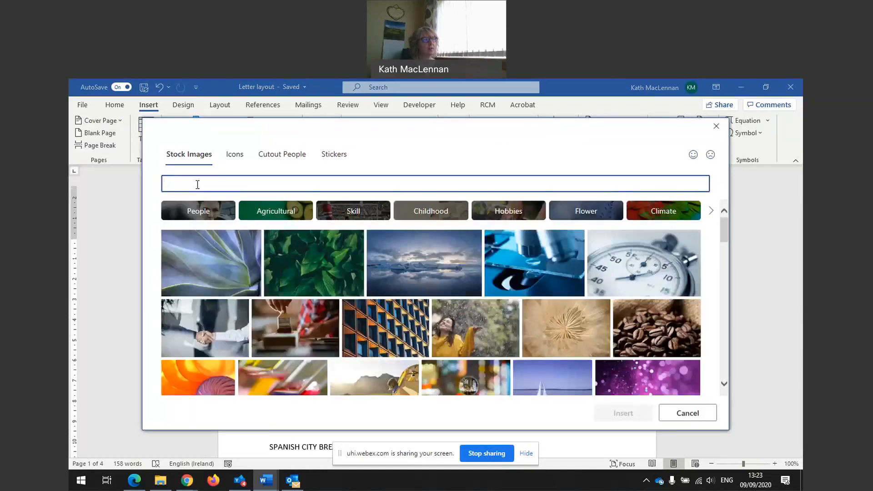
{"action": "type", "text": "TRAVEL"}
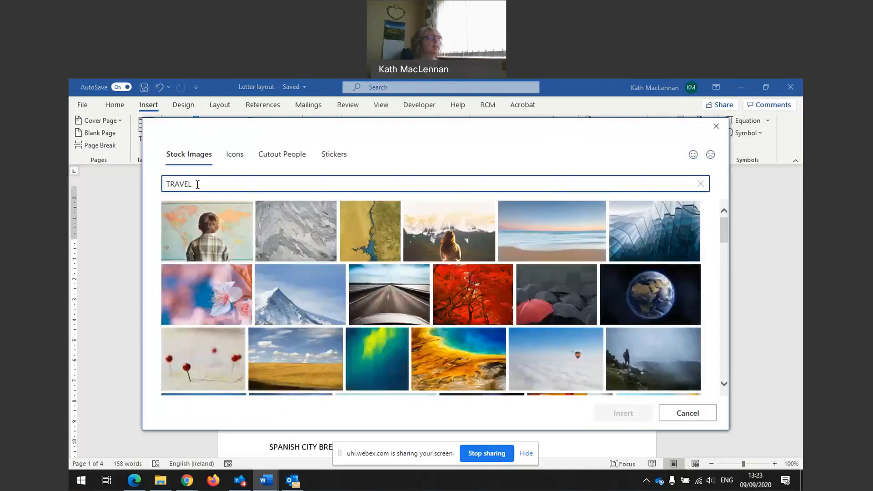
{"action": "scroll", "coordinate": [362, 250], "scroll_direction": "down", "scroll_amount": 10}
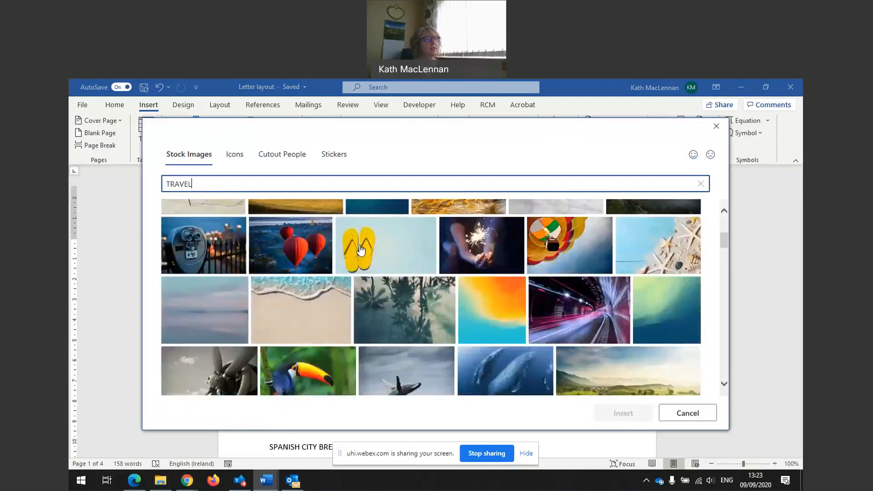
{"action": "scroll", "coordinate": [360, 249], "scroll_direction": "down", "scroll_amount": 2}
{"action": "scroll", "coordinate": [359, 248], "scroll_direction": "down", "scroll_amount": 3}
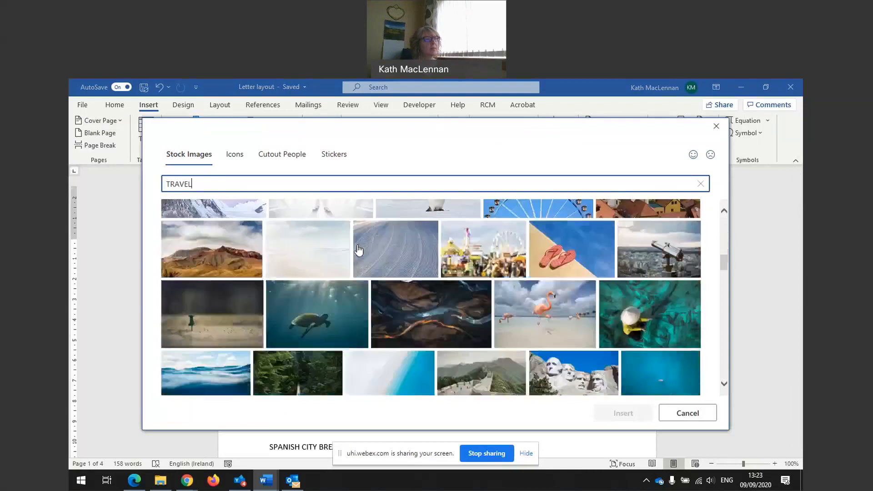
{"action": "scroll", "coordinate": [359, 250], "scroll_direction": "down", "scroll_amount": 3}
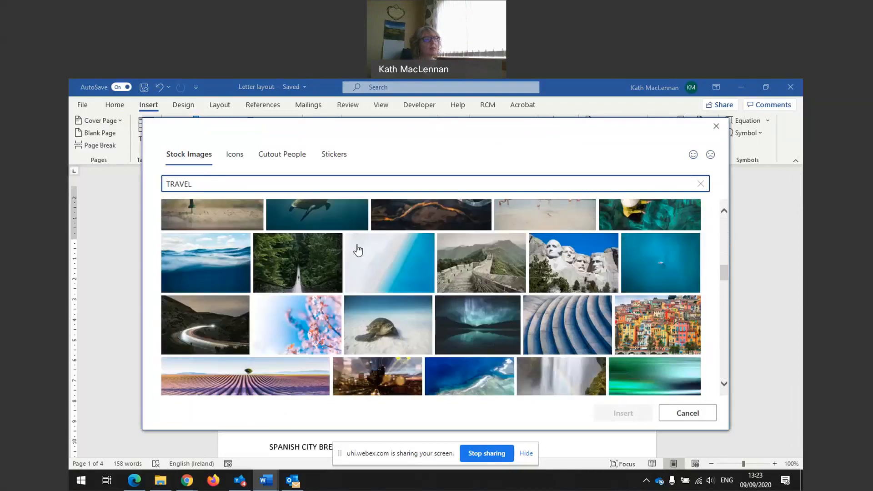
{"action": "left_click", "coordinate": [657, 324]}
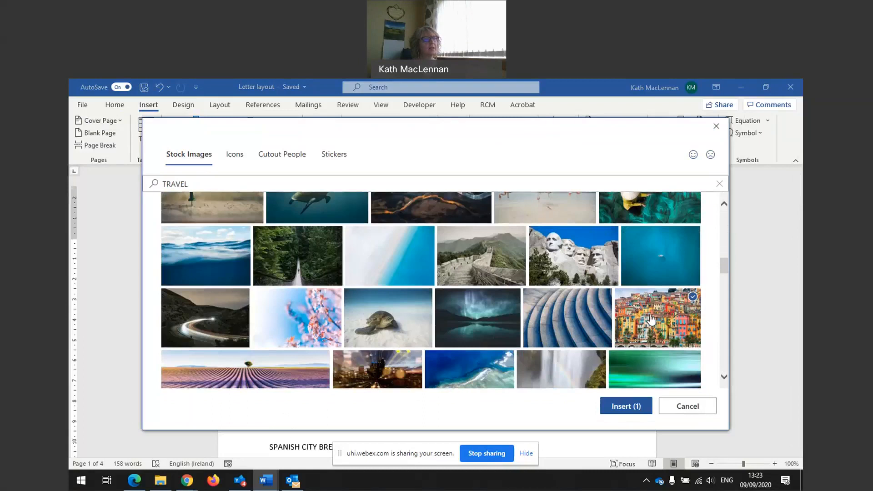
{"action": "left_click", "coordinate": [623, 409]}
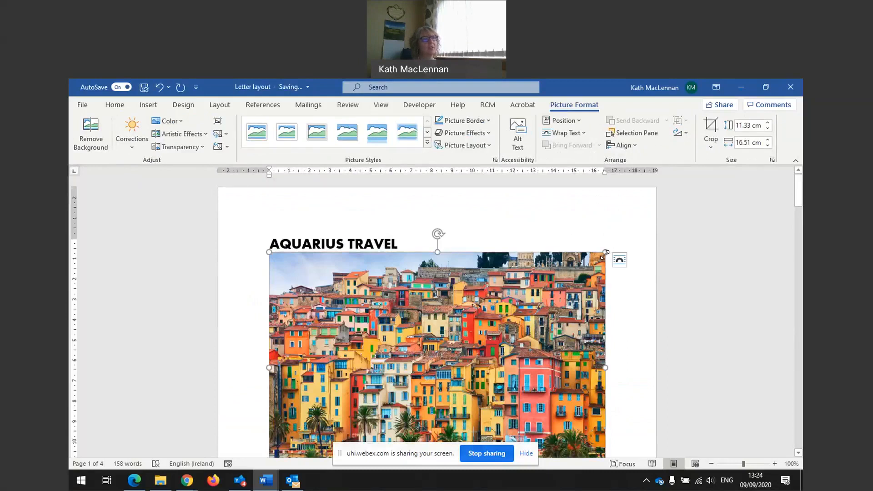
Shrink the town picture proportionally to about 3.5 cm high and 5 cm wide.
{"action": "left_click_drag", "start_coordinate": [606, 253], "coordinate": [412, 308]}
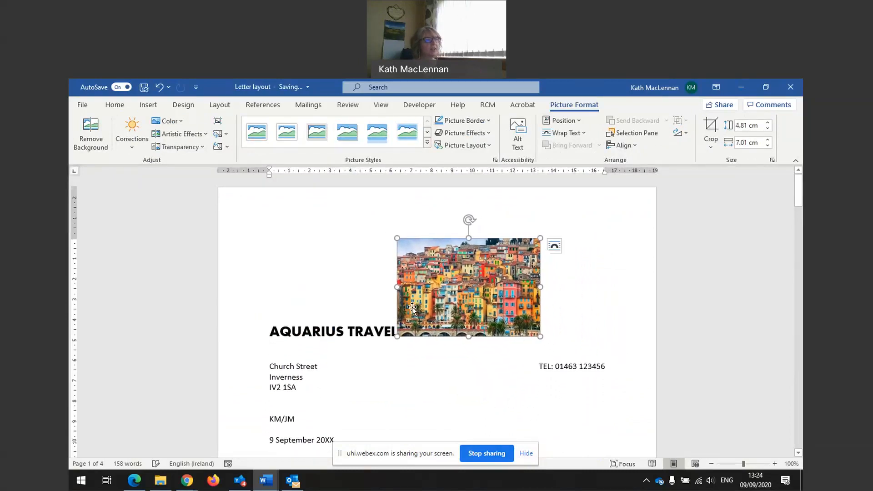
{"action": "left_click_drag", "start_coordinate": [395, 338], "coordinate": [432, 312]}
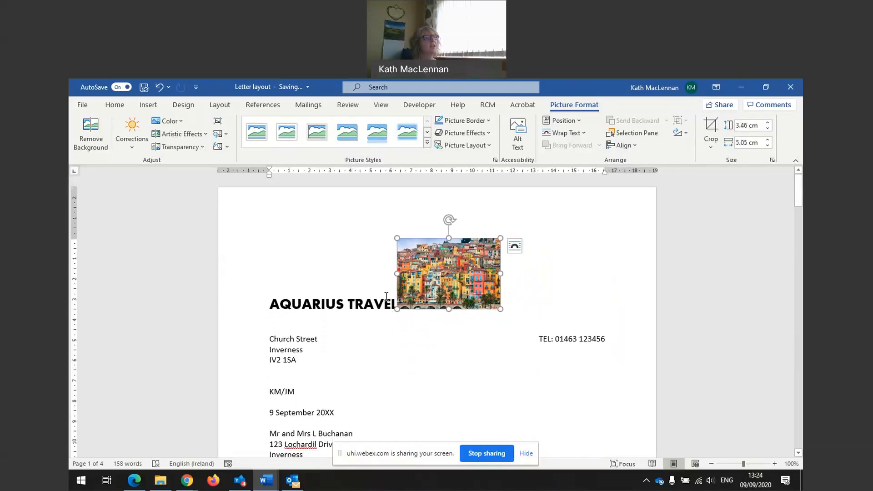
{"action": "left_click", "coordinate": [400, 313]}
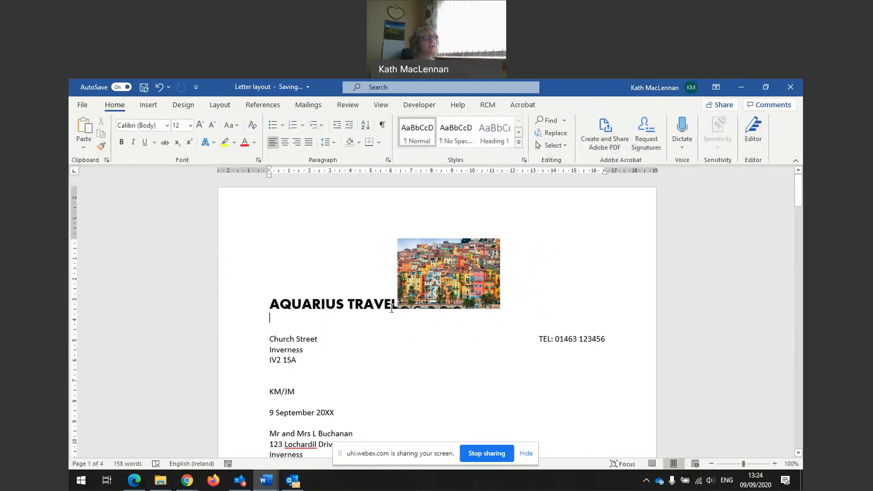
Position the town picture at the top right of the page with text wrapping.
{"action": "left_click", "coordinate": [465, 272]}
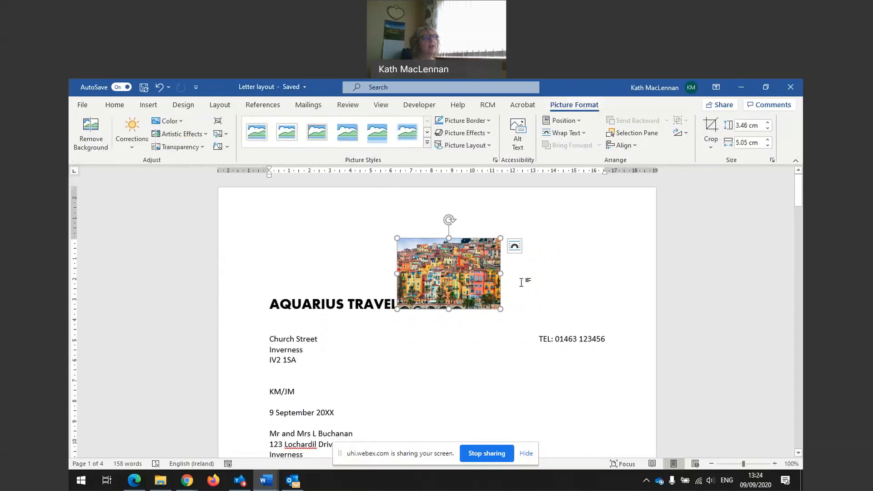
{"action": "left_click", "coordinate": [581, 123]}
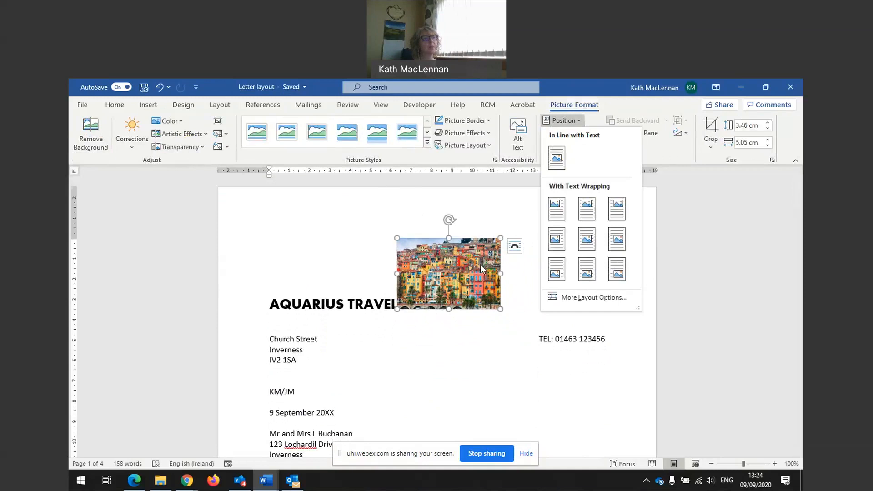
{"action": "left_click", "coordinate": [623, 211]}
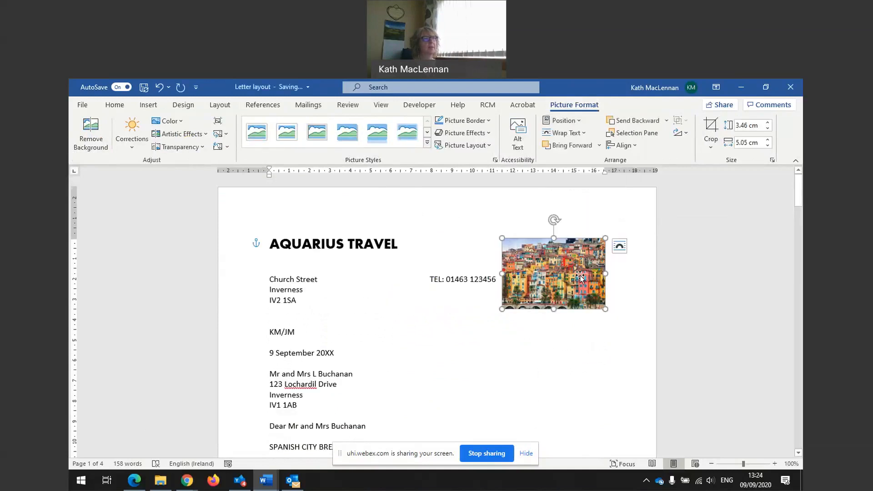
{"action": "left_click", "coordinate": [564, 332]}
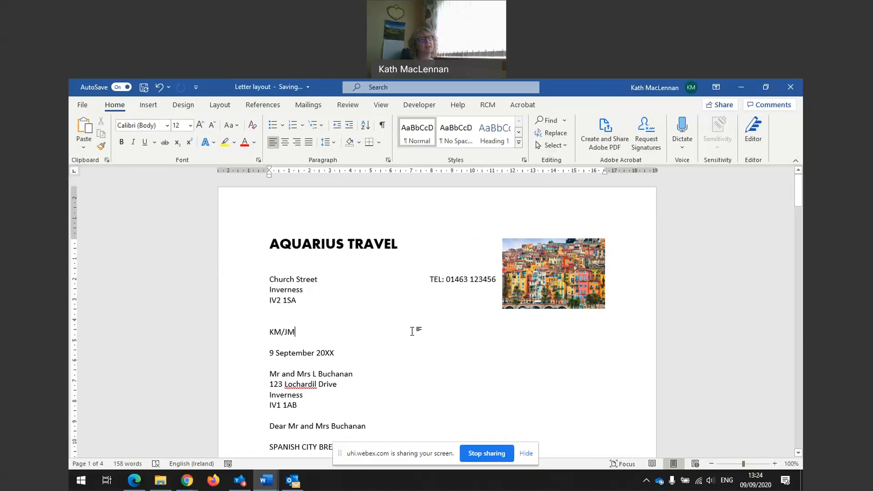
Give the town picture a border in standard blue with a weight of 3 pt.
{"action": "left_click", "coordinate": [570, 261]}
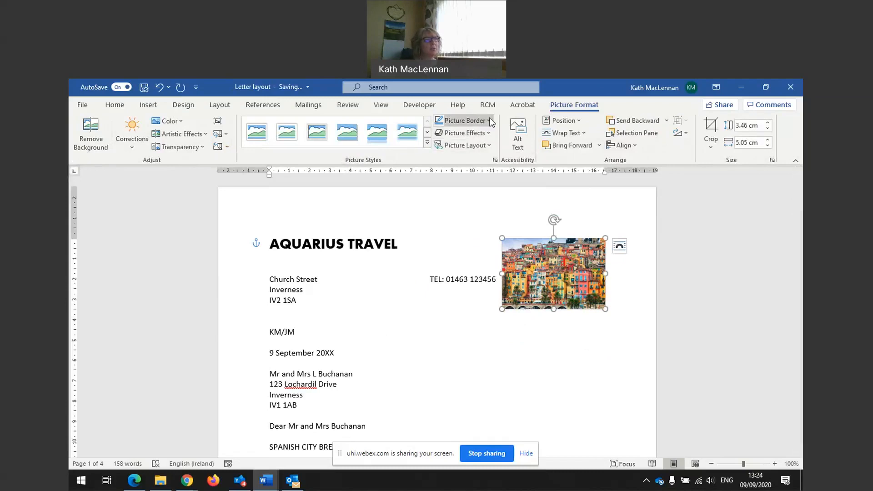
{"action": "left_click", "coordinate": [490, 122]}
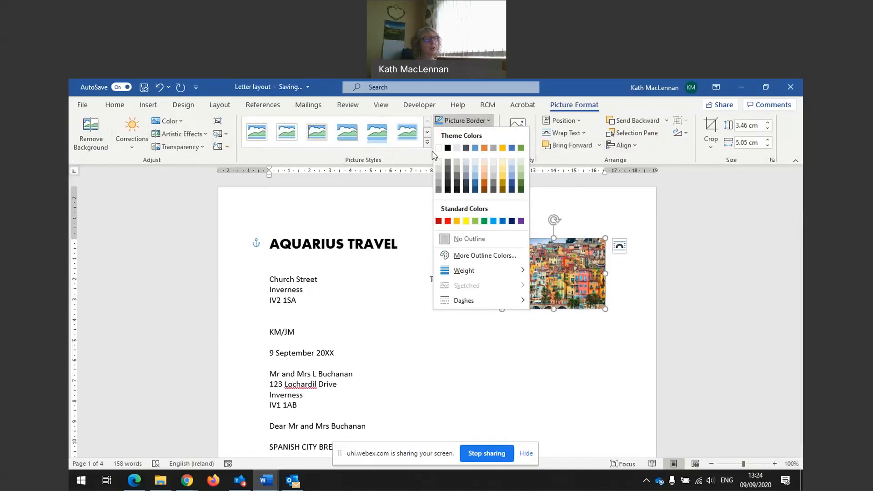
{"action": "mouse_move", "coordinate": [463, 271]}
{"action": "left_click", "coordinate": [503, 223]}
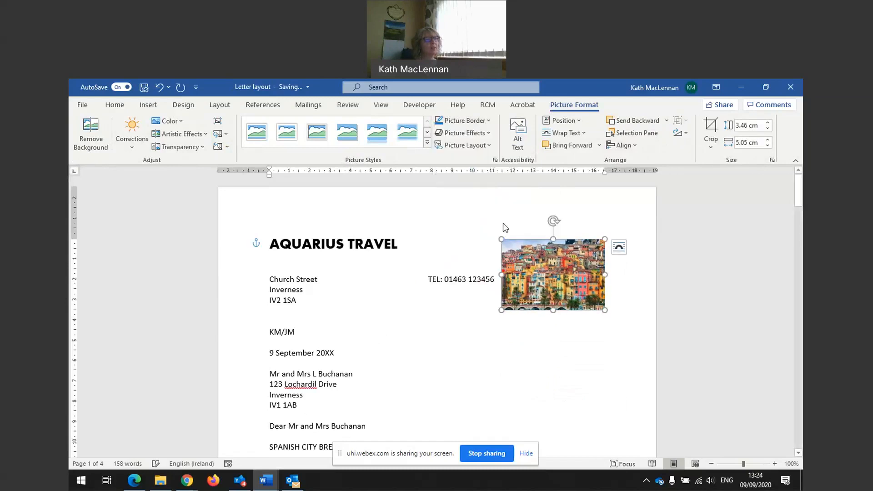
{"action": "left_click", "coordinate": [488, 121]}
{"action": "mouse_move", "coordinate": [470, 275]}
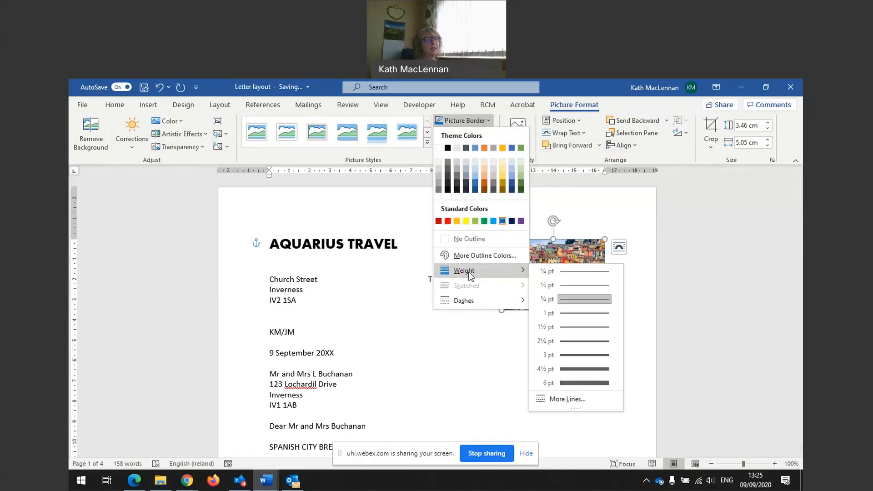
{"action": "left_click", "coordinate": [579, 355]}
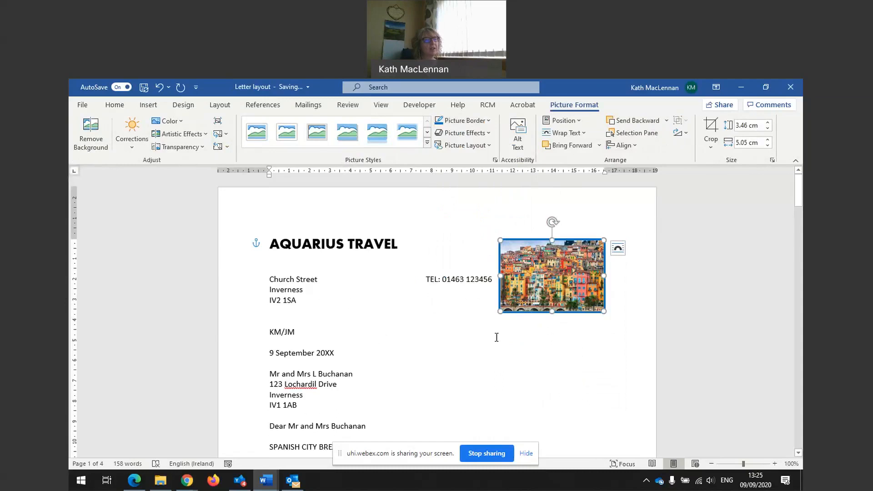
{"action": "left_click", "coordinate": [482, 344]}
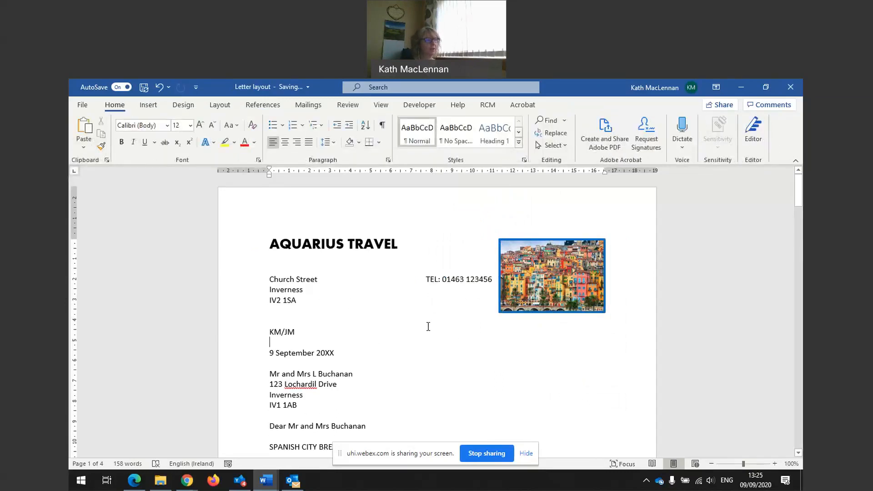
Change the font colour of the "AQUARIUS TRAVEL" heading to the same standard blue as the picture border.
{"action": "left_click_drag", "start_coordinate": [398, 245], "coordinate": [268, 244]}
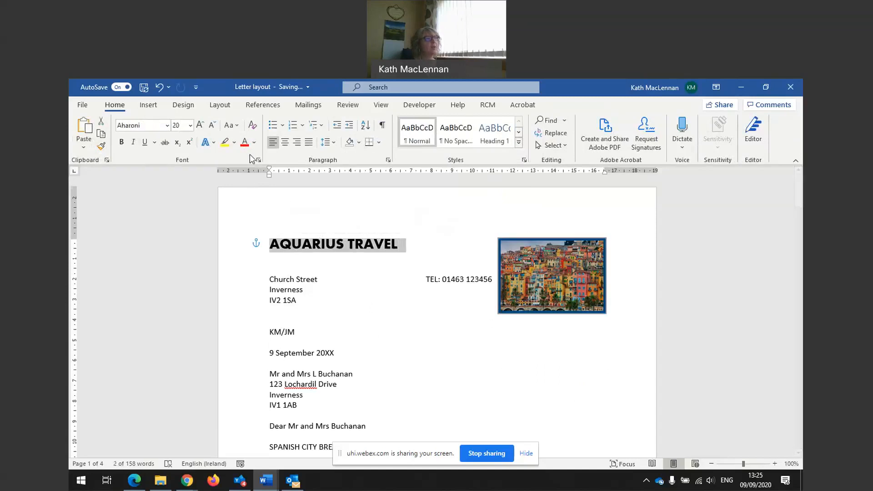
{"action": "left_click", "coordinate": [255, 143]}
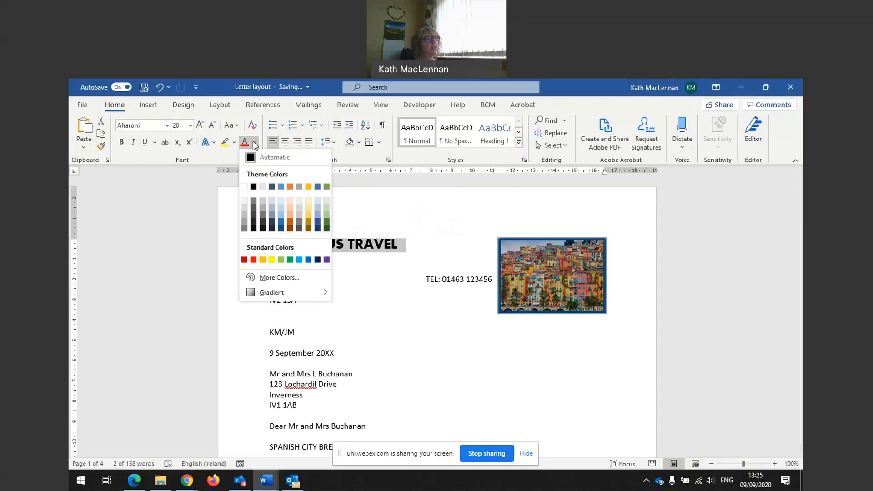
{"action": "left_click", "coordinate": [309, 259]}
{"action": "left_click", "coordinate": [386, 294]}
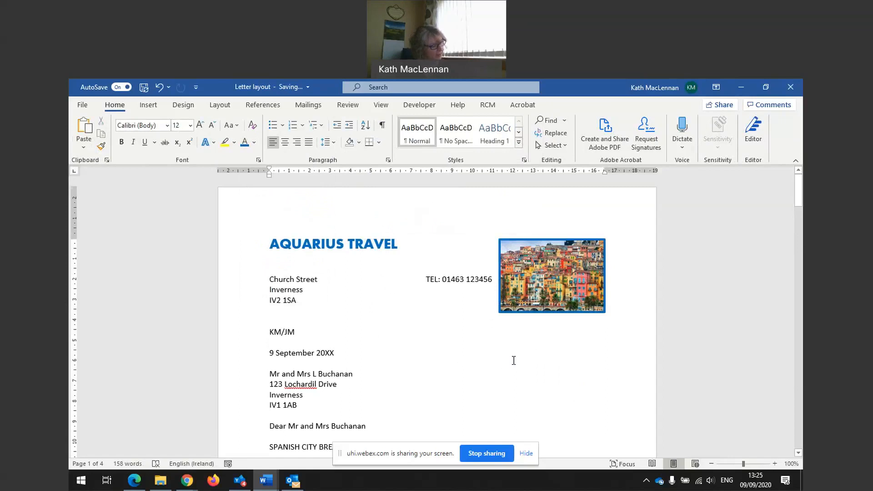
Delete the surplus content below "TOUR ORGANISER" that creates extra pages, showing the formatting marks for this and hiding them again.
{"action": "left_click", "coordinate": [474, 353]}
{"action": "scroll", "coordinate": [474, 354], "scroll_direction": "down", "scroll_amount": 1}
{"action": "scroll", "coordinate": [474, 354], "scroll_direction": "down", "scroll_amount": 12}
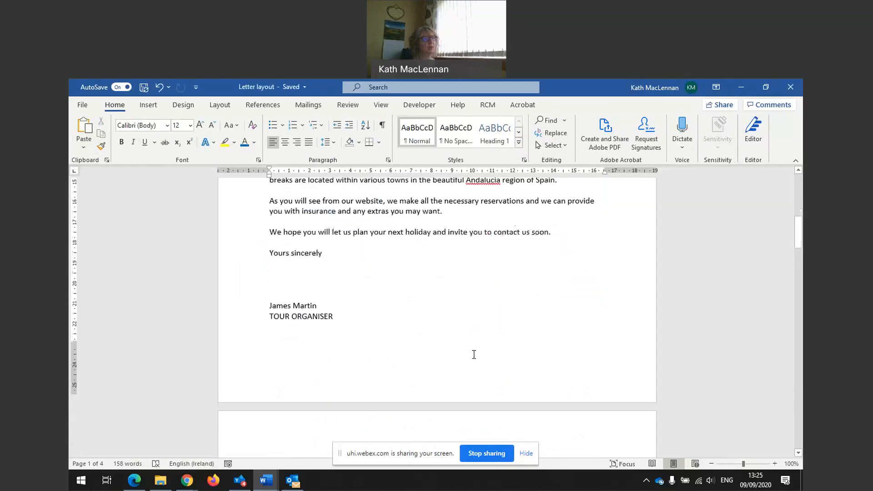
{"action": "scroll", "coordinate": [474, 354], "scroll_direction": "down", "scroll_amount": 1}
{"action": "scroll", "coordinate": [474, 354], "scroll_direction": "down", "scroll_amount": 4}
{"action": "scroll", "coordinate": [474, 355], "scroll_direction": "up", "scroll_amount": 4}
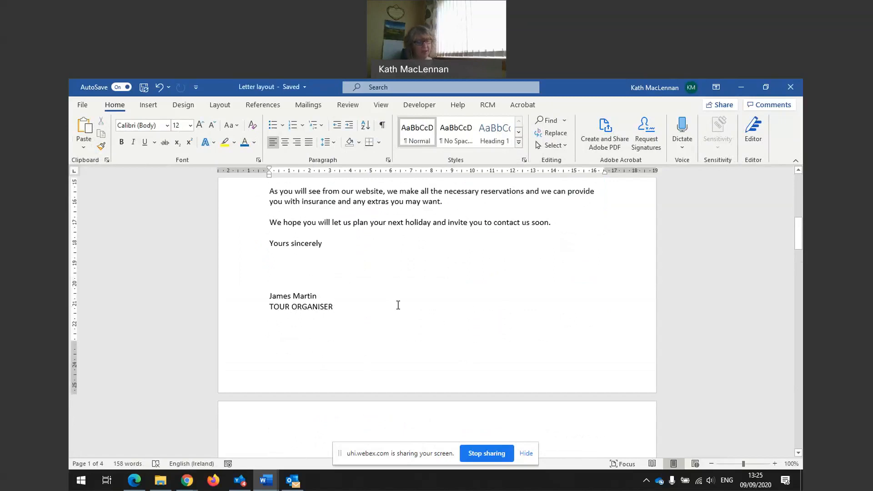
{"action": "key", "text": "ctrl+z"}
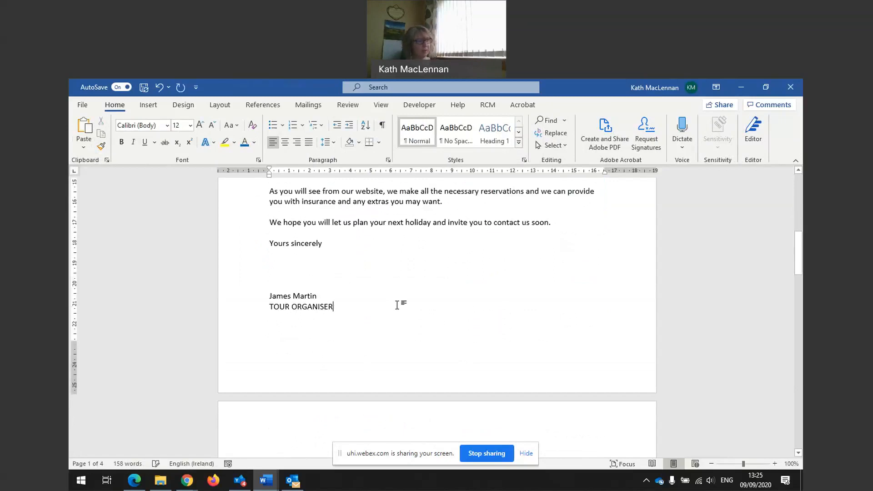
{"action": "left_click", "coordinate": [382, 126]}
{"action": "key", "text": "Delete"}
{"action": "key", "text": "Delete"}
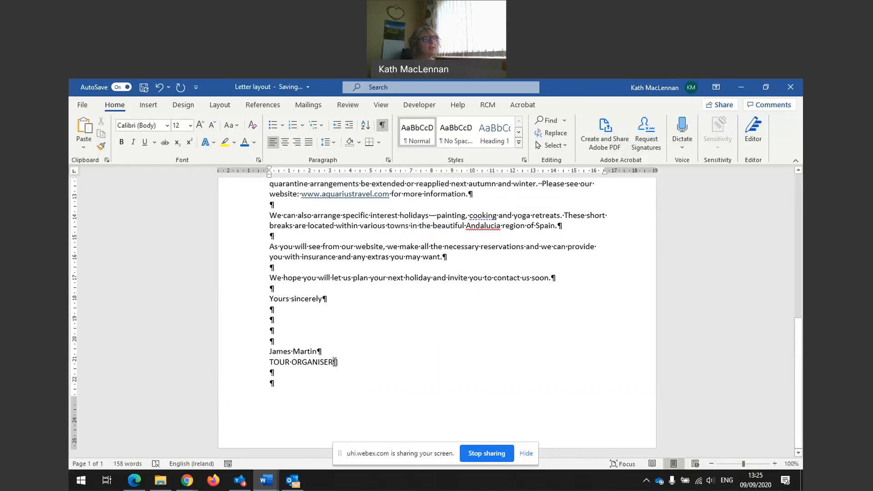
{"action": "left_click", "coordinate": [383, 128]}
Show the print preview of the letter and capture a rectangular screenshot of the Backstage menu and print settings.
{"action": "scroll", "coordinate": [424, 361], "scroll_direction": "up", "scroll_amount": 5}
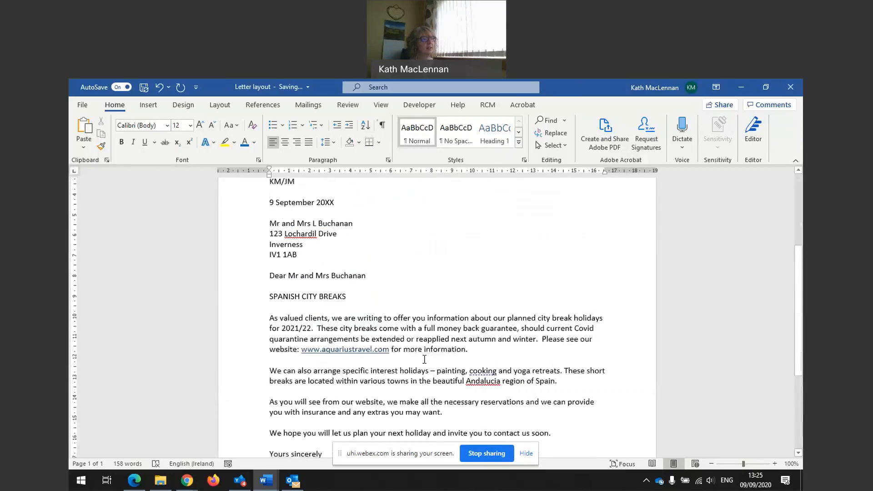
{"action": "scroll", "coordinate": [424, 359], "scroll_direction": "up", "scroll_amount": 5}
{"action": "scroll", "coordinate": [450, 382], "scroll_direction": "down", "scroll_amount": 3}
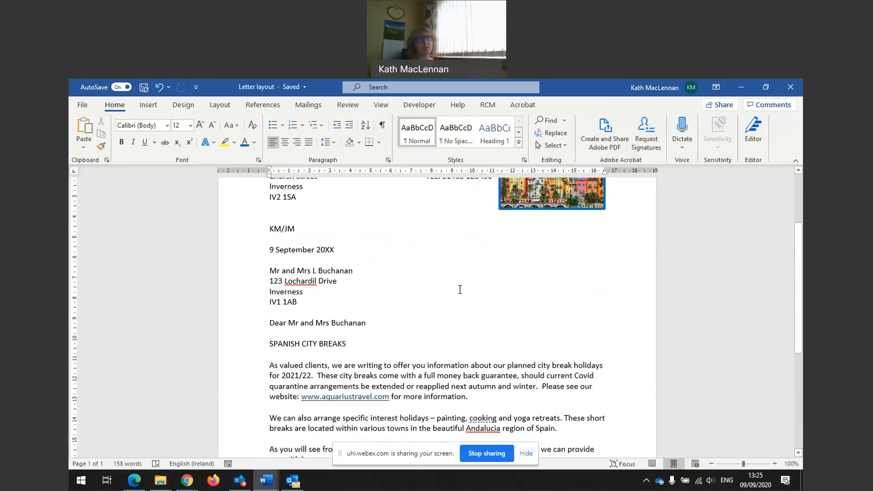
{"action": "left_click", "coordinate": [82, 107]}
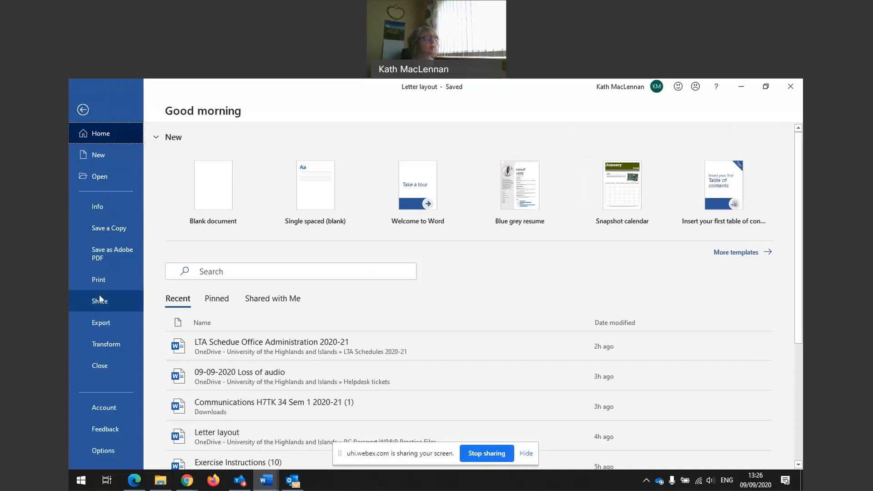
{"action": "left_click", "coordinate": [97, 280]}
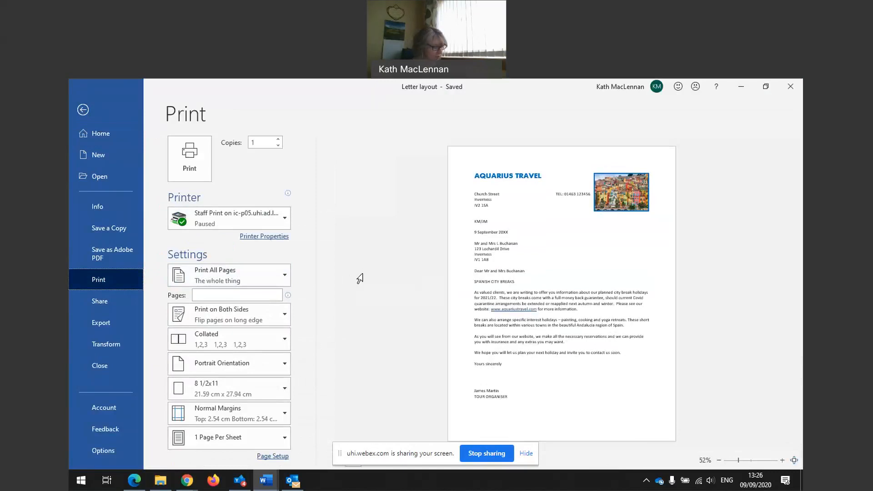
{"action": "key", "text": "super+shift+s"}
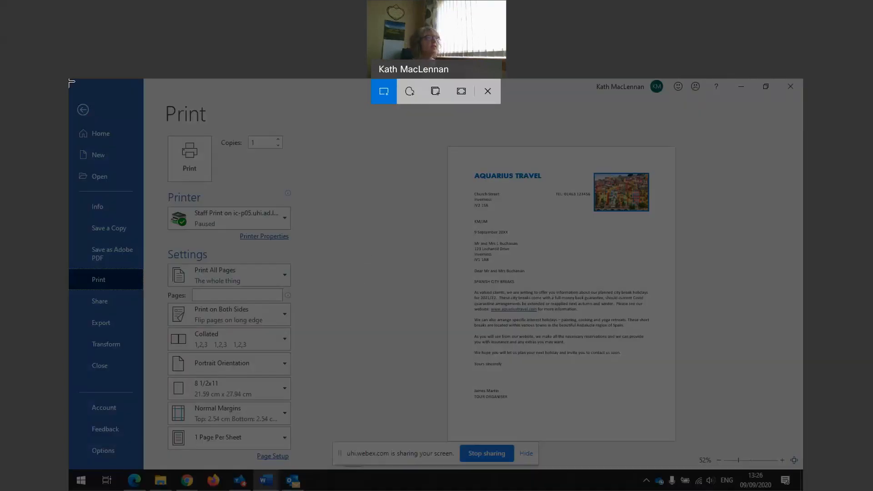
{"action": "mouse_move", "coordinate": [71, 90]}
{"action": "left_mouse_down"}
{"action": "mouse_move", "coordinate": [302, 396]}
{"action": "mouse_move", "coordinate": [329, 456]}
{"action": "left_mouse_up"}
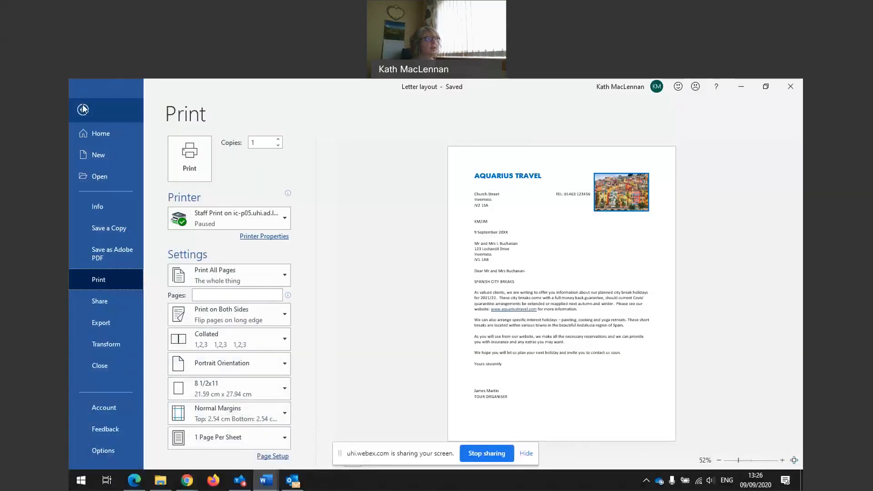
Return to the letter, insert a page break after "TOUR ORGANISER" and paste the print settings screenshot on the new page.
{"action": "left_click", "coordinate": [83, 111]}
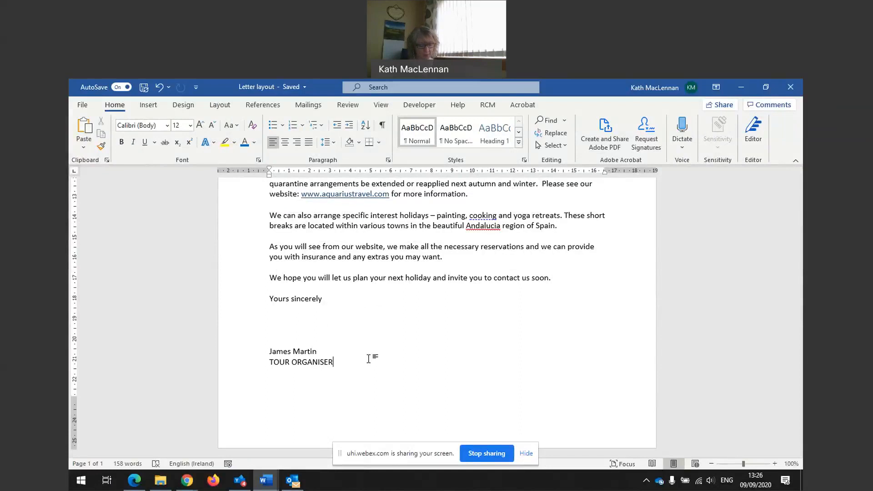
{"action": "key", "text": "ctrl+Return"}
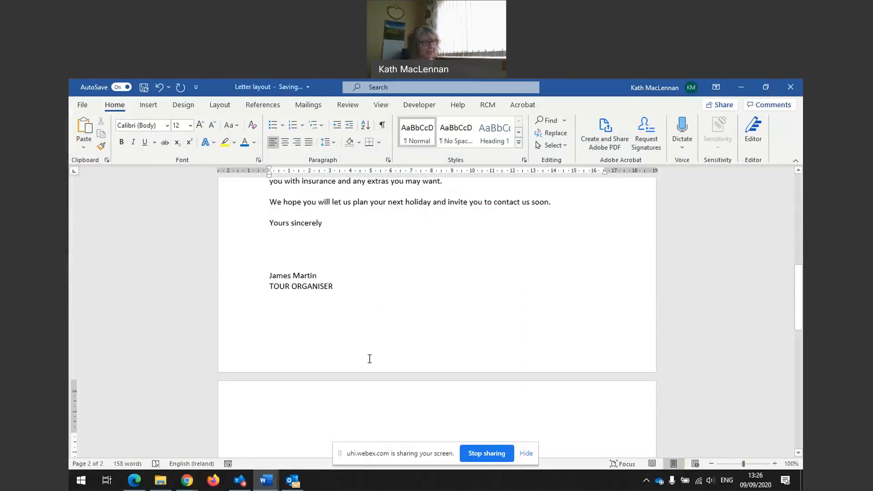
{"action": "key", "text": "ctrl+p"}
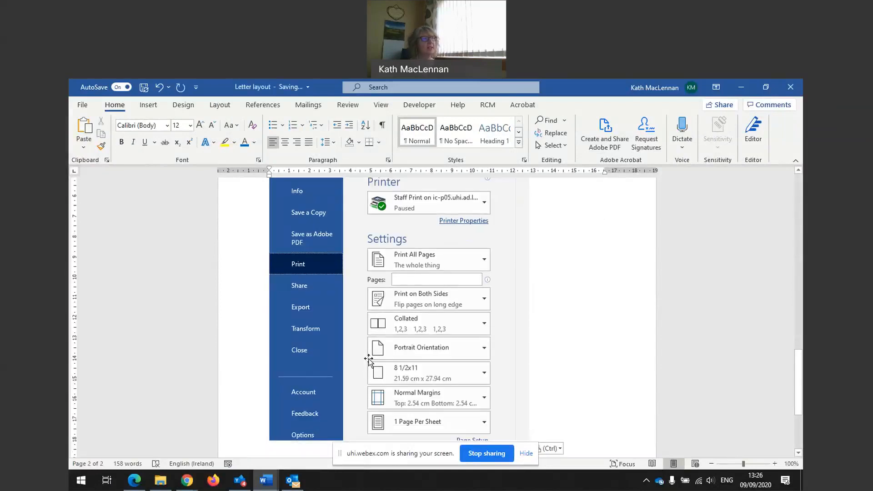
{"action": "left_click", "coordinate": [495, 345]}
{"action": "scroll", "coordinate": [622, 380], "scroll_direction": "up", "scroll_amount": 2}
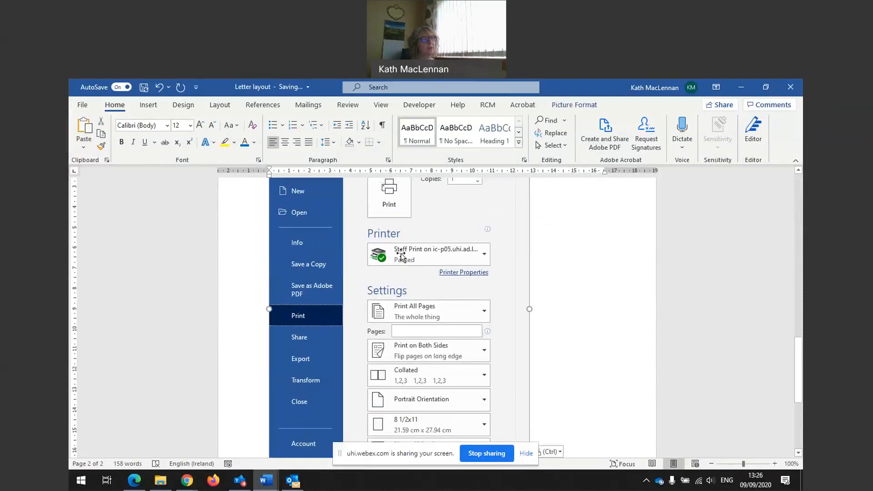
{"action": "left_click", "coordinate": [573, 357]}
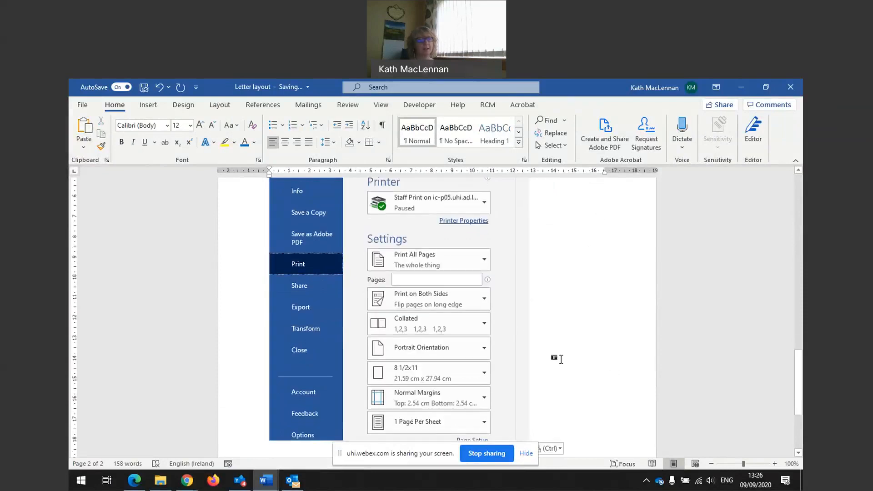
{"action": "left_click", "coordinate": [482, 453]}
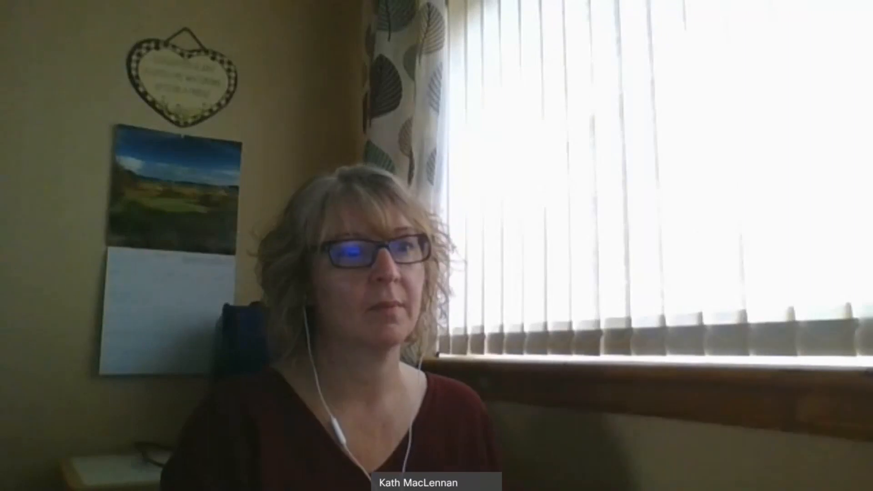